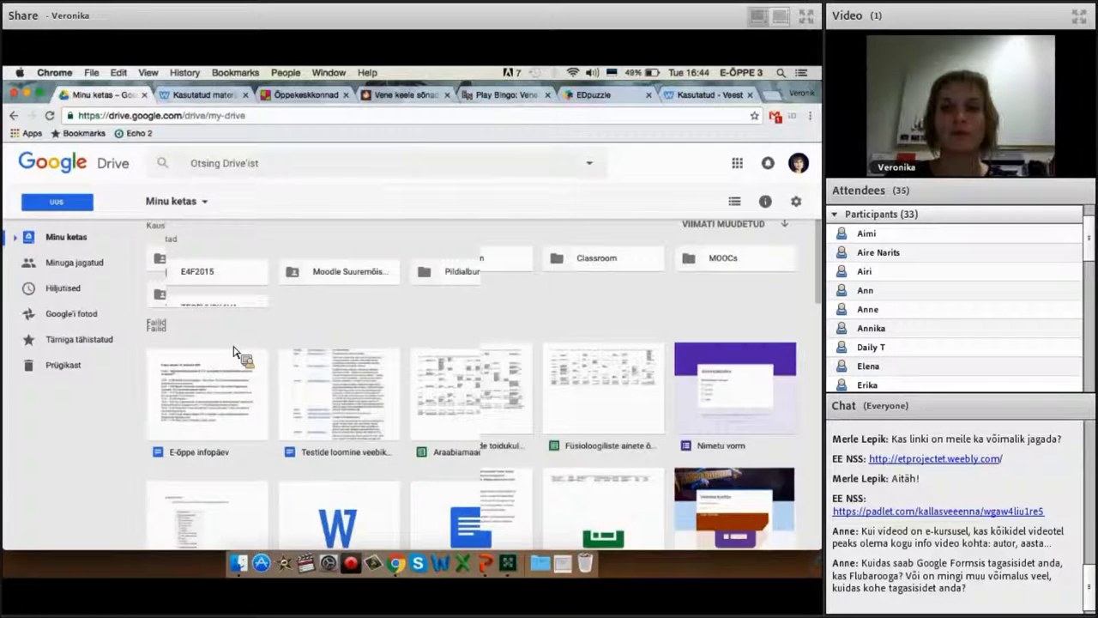
# - Open the purple Nimetu vorm form, review its general, presentation and quiz settings, and save them
pyautogui.scroll(-5, 235, 351)
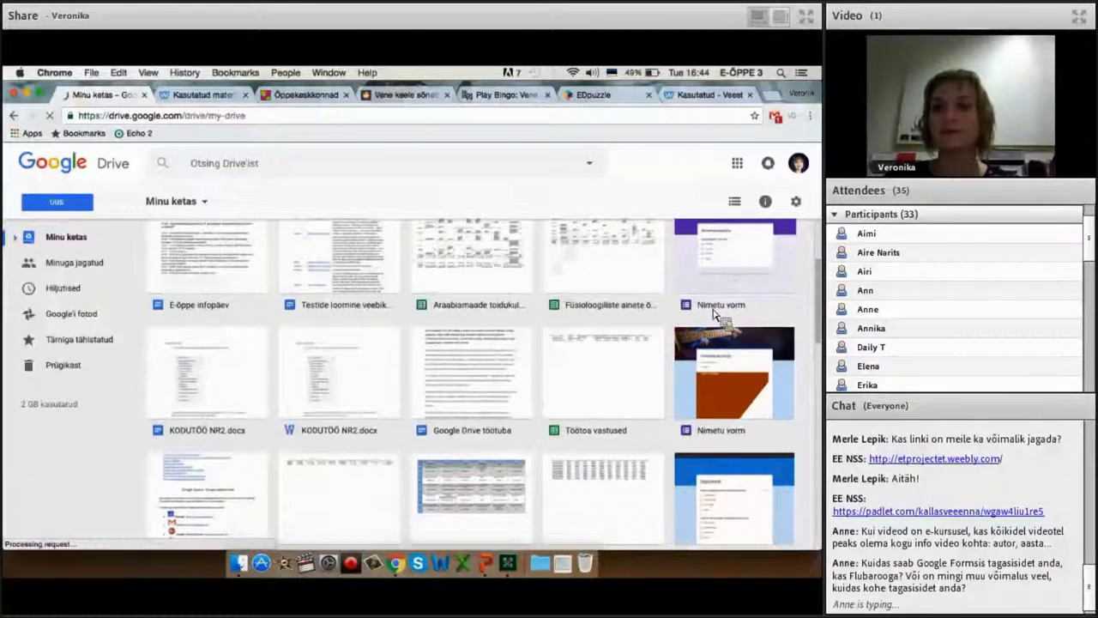
pyautogui.doubleClick(712, 270)
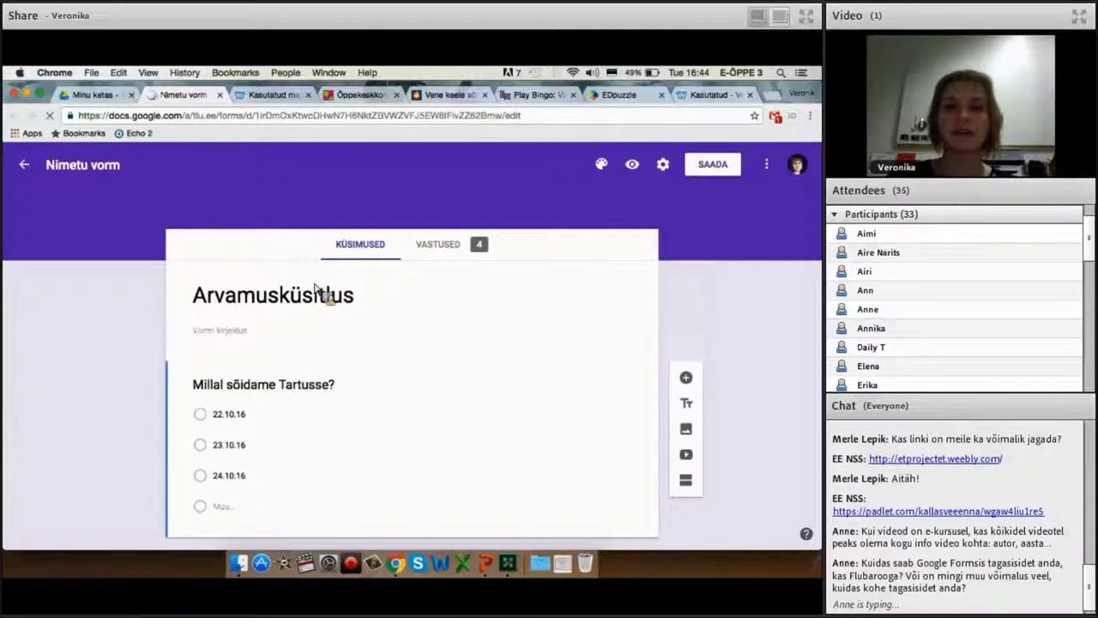
pyautogui.click(664, 165)
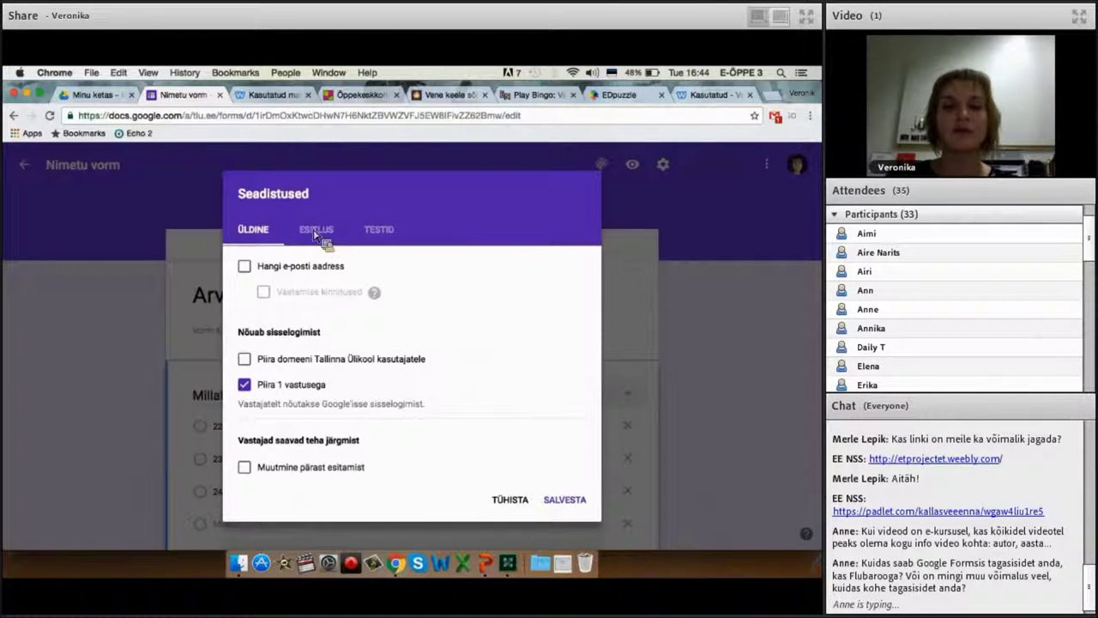
pyautogui.click(314, 234)
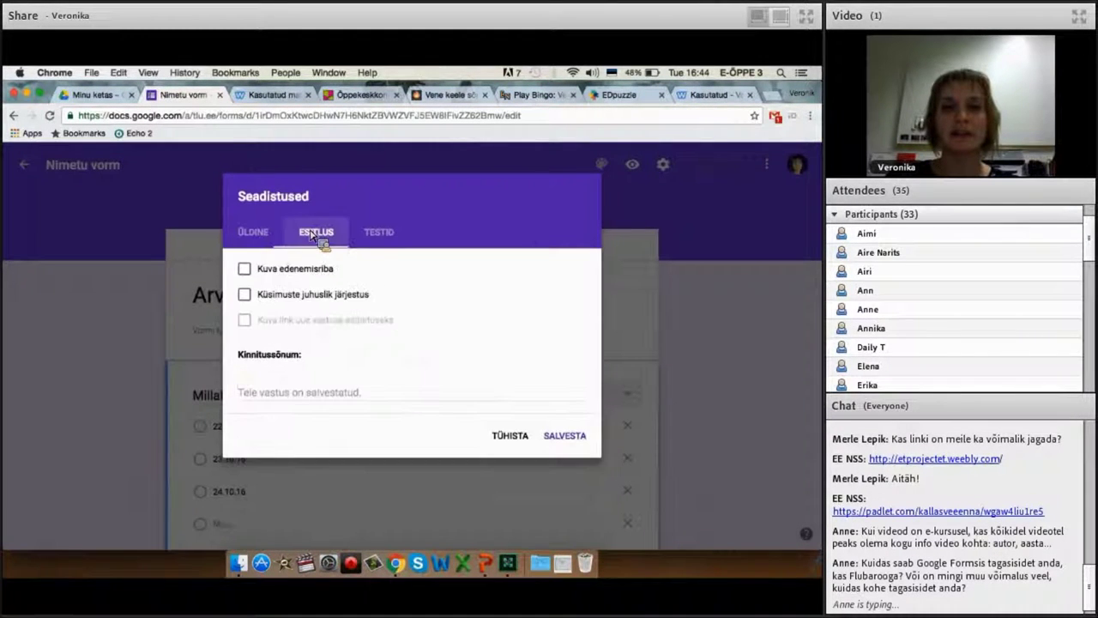
pyautogui.click(382, 235)
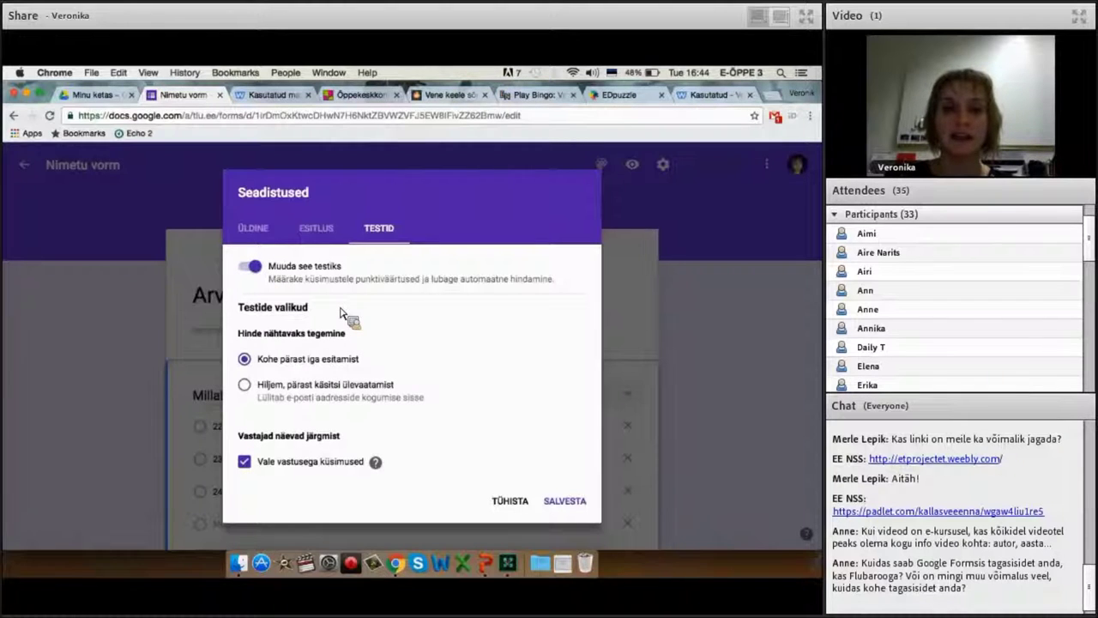
pyautogui.scroll(-3, 341, 313)
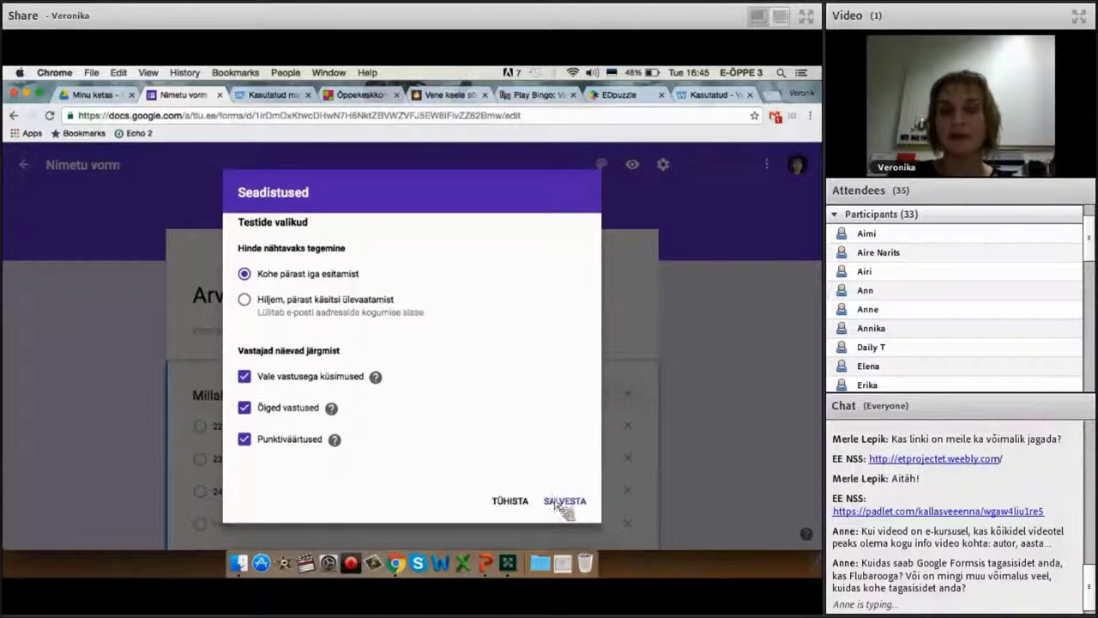
pyautogui.click(557, 505)
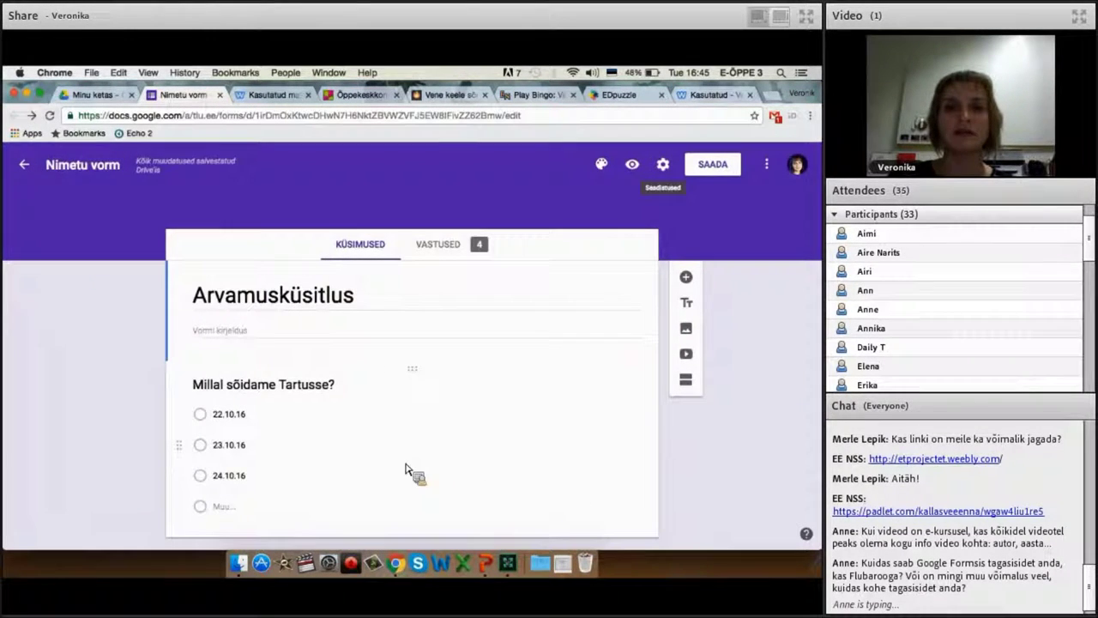
# - Open the answer key of the question "Millal sõidame Tartusse?" and set its value to 2 points
pyautogui.scroll(-1, 381, 466)
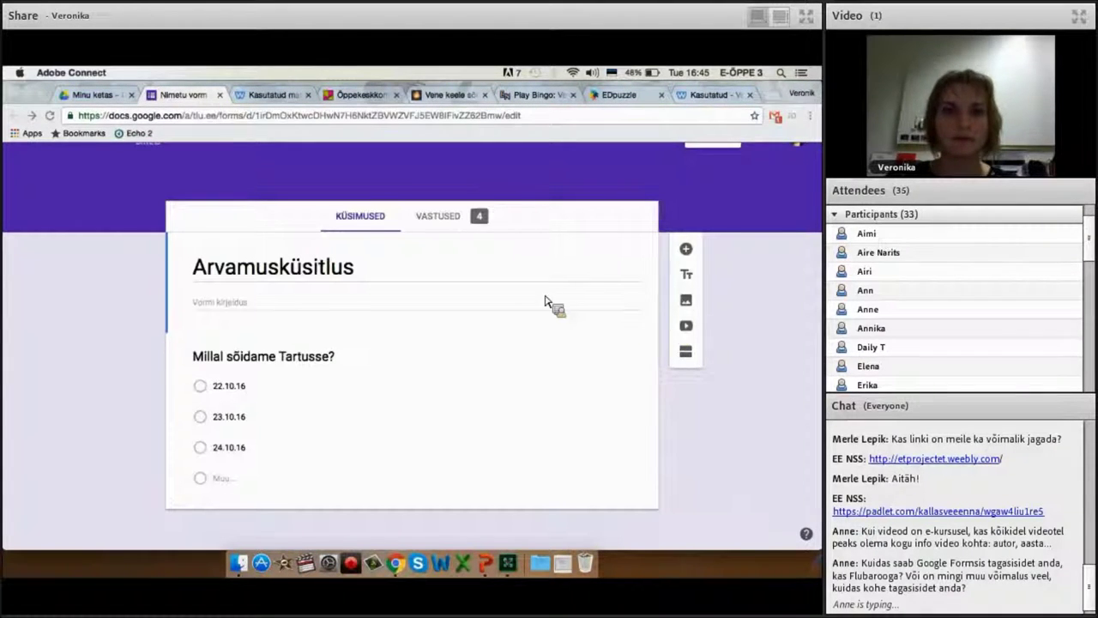
pyautogui.click(331, 352)
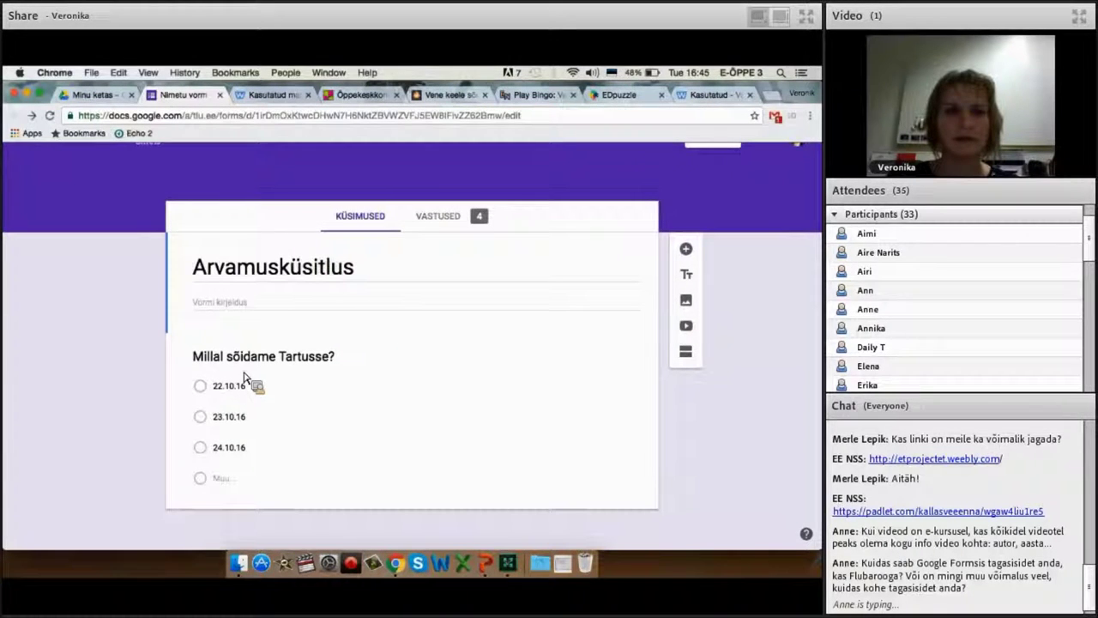
pyautogui.click(257, 364)
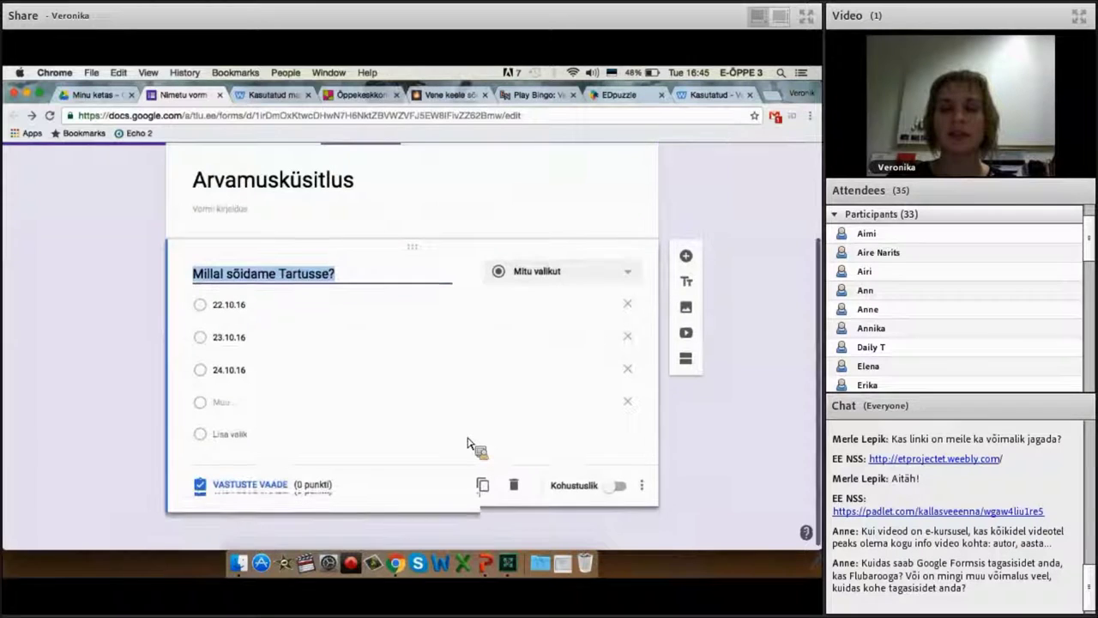
pyautogui.click(266, 491)
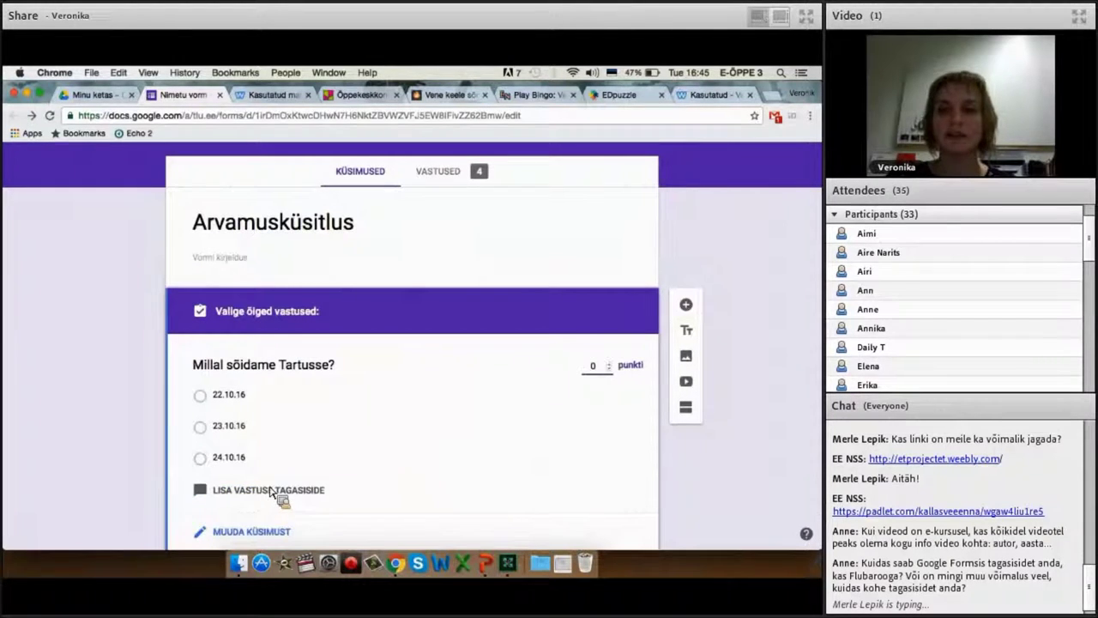
pyautogui.click(617, 370)
pyautogui.press('BackSpace')
pyautogui.write('2')
pyautogui.scroll(-1, 525, 388)
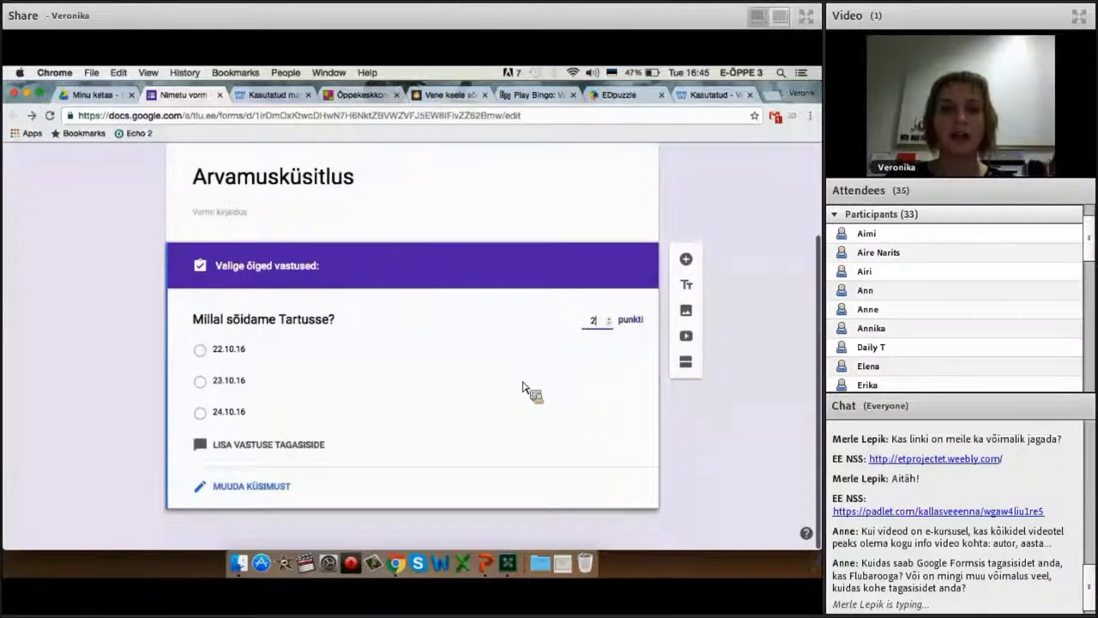
# - Add the feedback "Õige vastus" for wrong answers to the question and save it
pyautogui.click(235, 453)
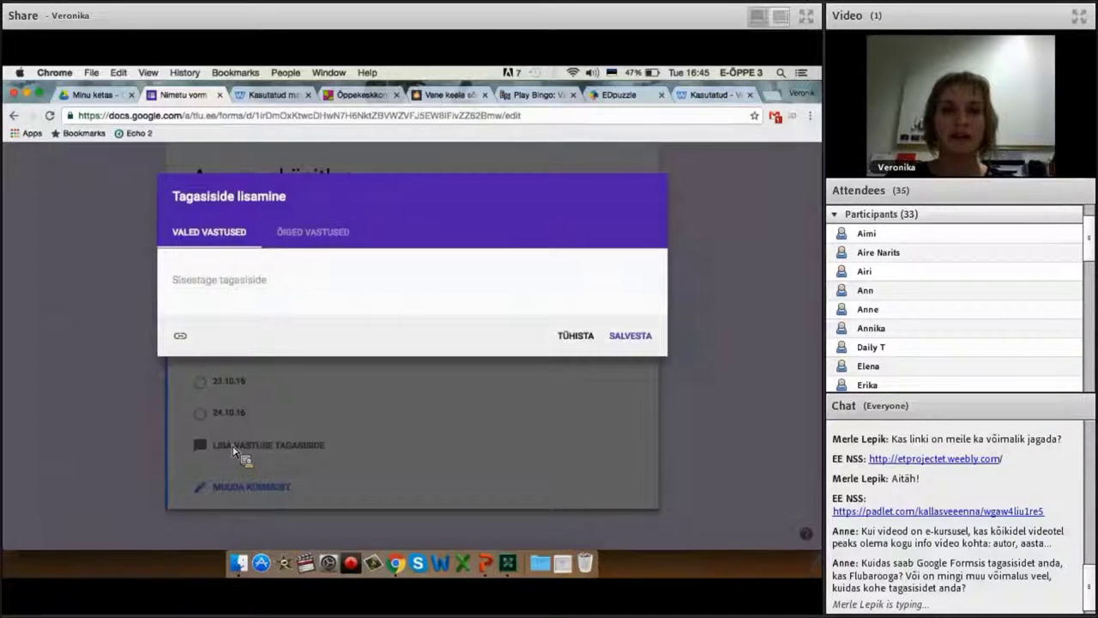
pyautogui.click(209, 288)
pyautogui.write('Õige va')
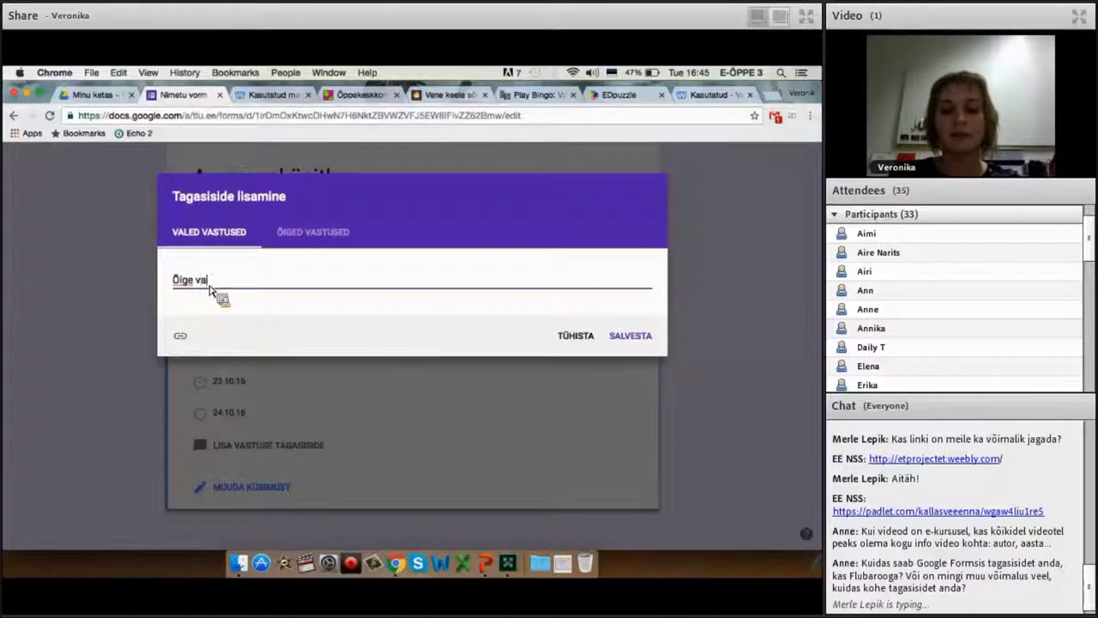
pyautogui.write('stu')
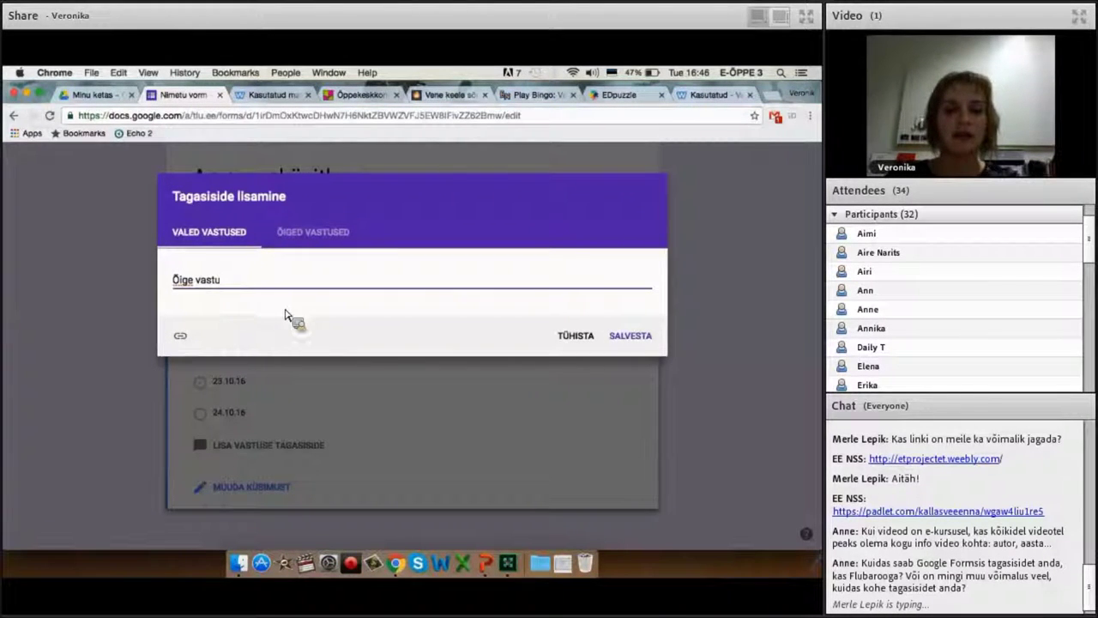
pyautogui.write('s')
pyautogui.click(643, 337)
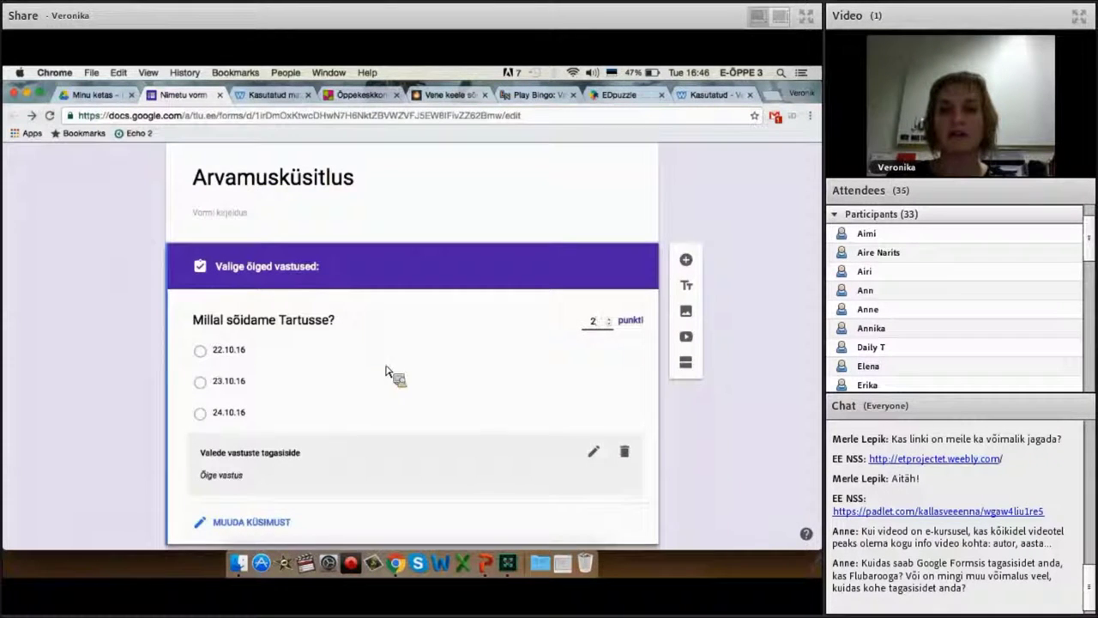
pyautogui.scroll(-1, 364, 371)
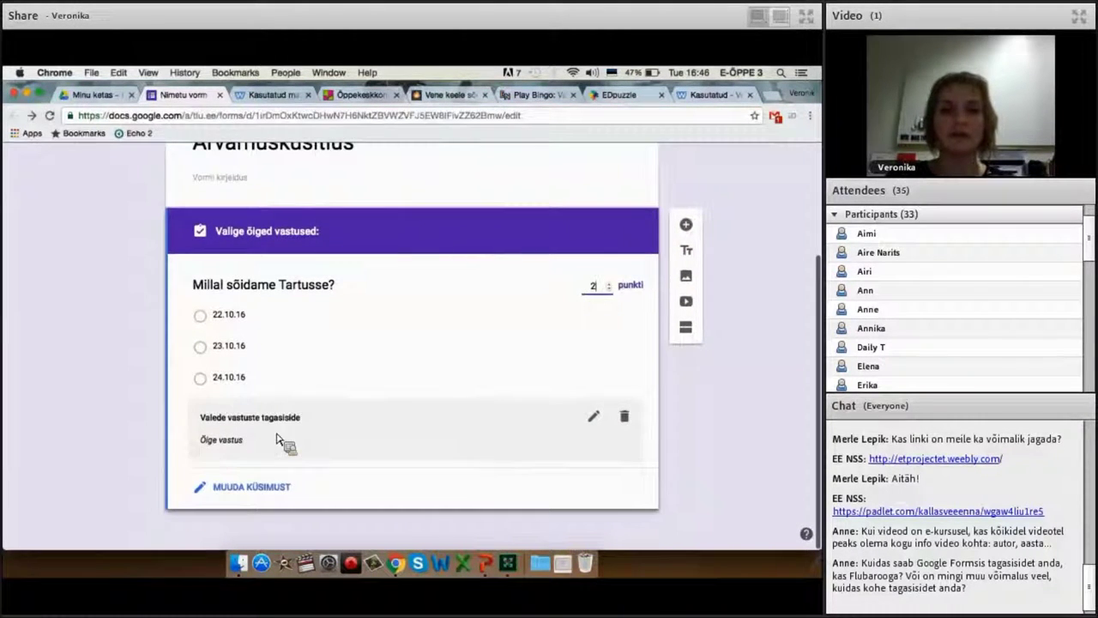
pyautogui.click(250, 485)
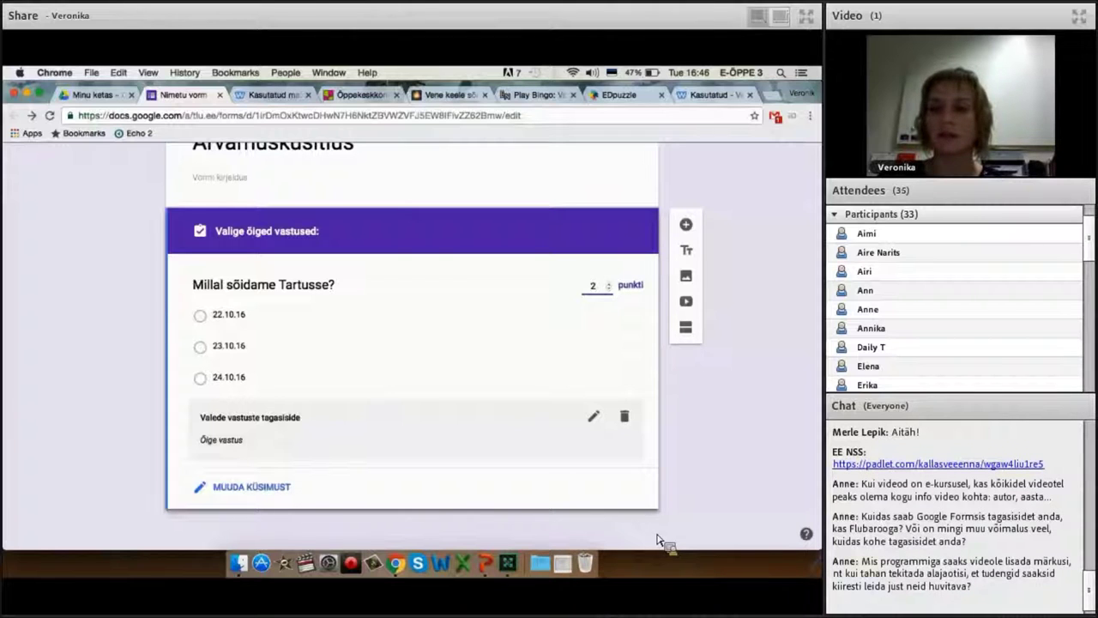
pyautogui.click(761, 525)
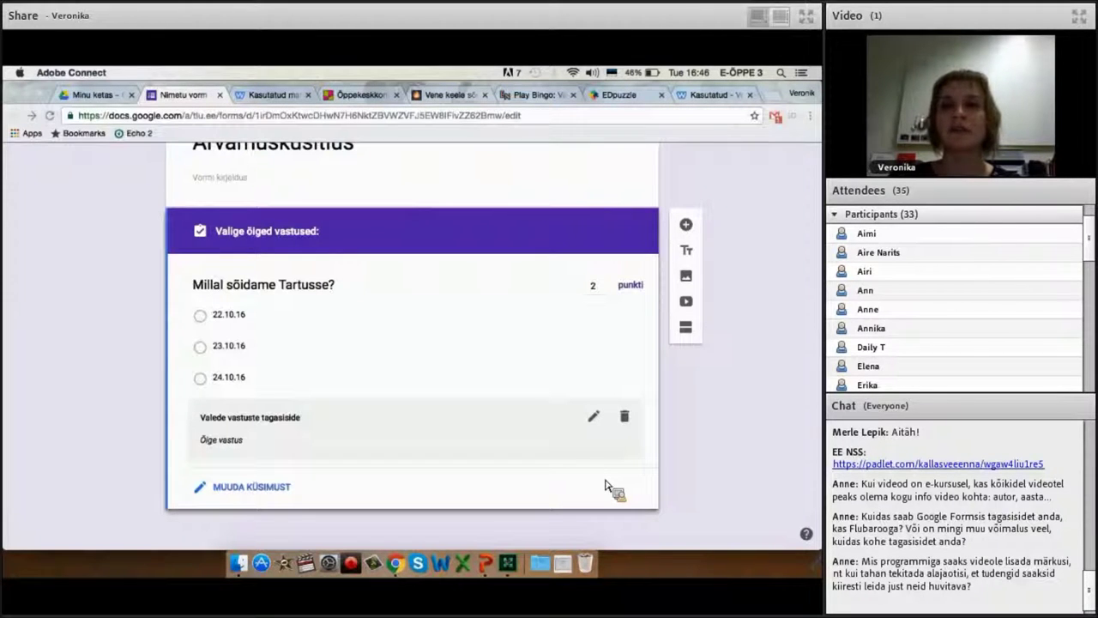
# - Switch to EDpuzzle, play the e-kiri video lesson and go to the first question marker on its timeline
pyautogui.click(612, 96)
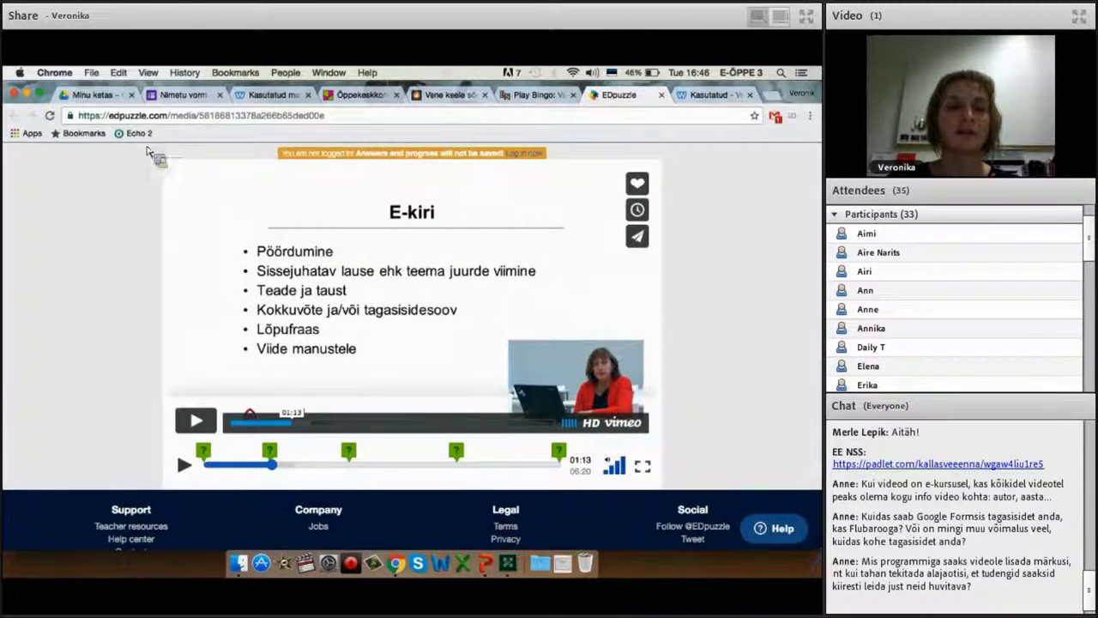
pyautogui.scroll(2, 184, 283)
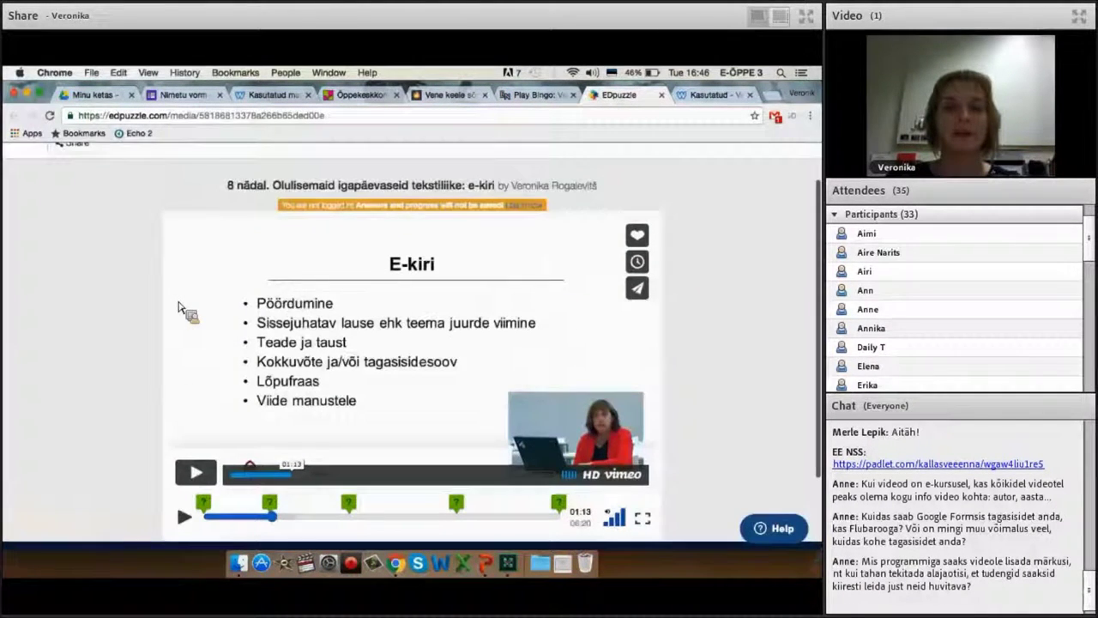
pyautogui.scroll(2, 185, 311)
pyautogui.scroll(-5, 185, 310)
pyautogui.scroll(5, 184, 311)
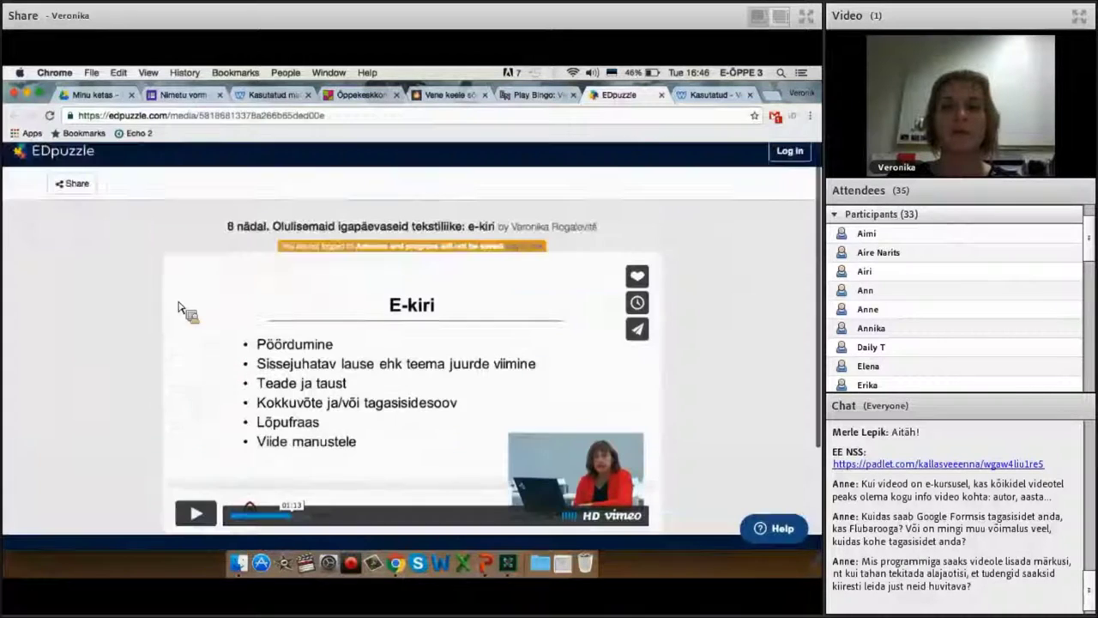
pyautogui.scroll(-3, 184, 311)
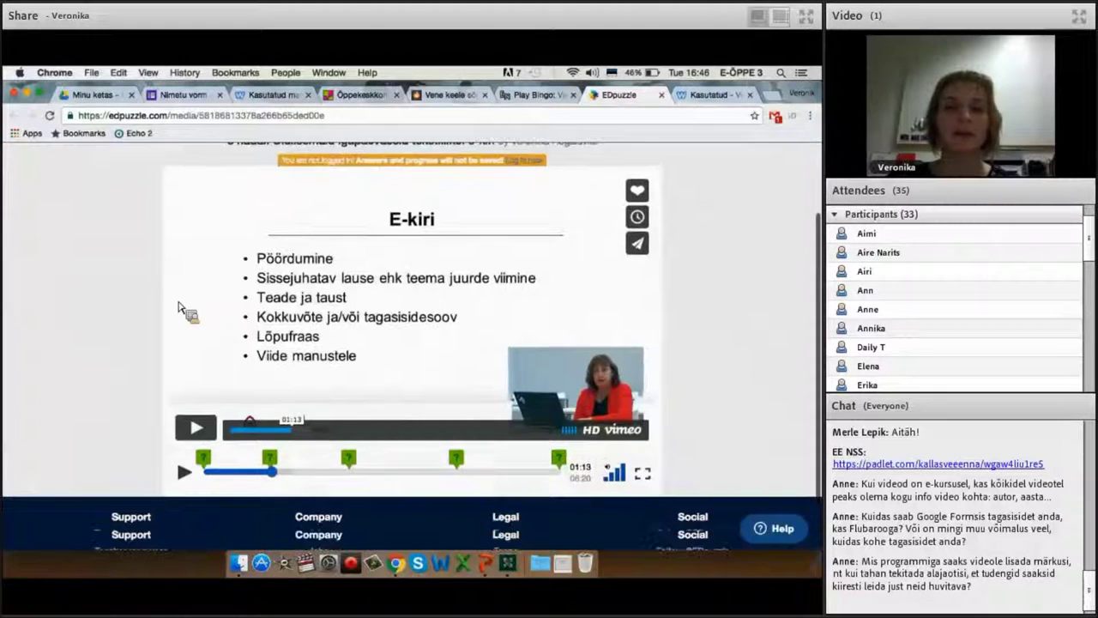
pyautogui.click(185, 471)
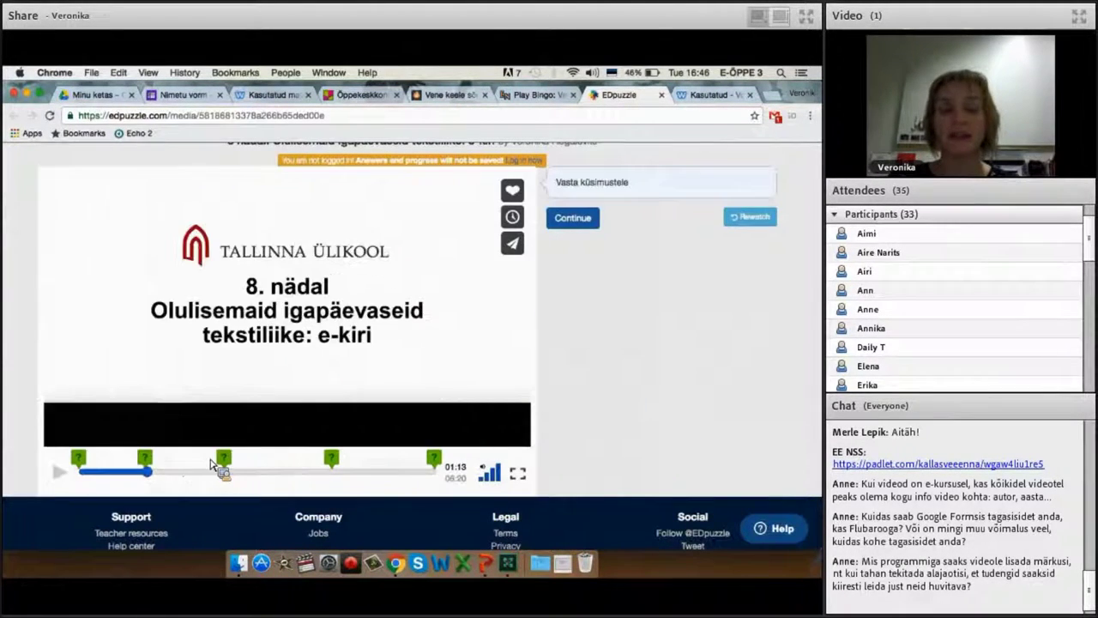
pyautogui.click(83, 464)
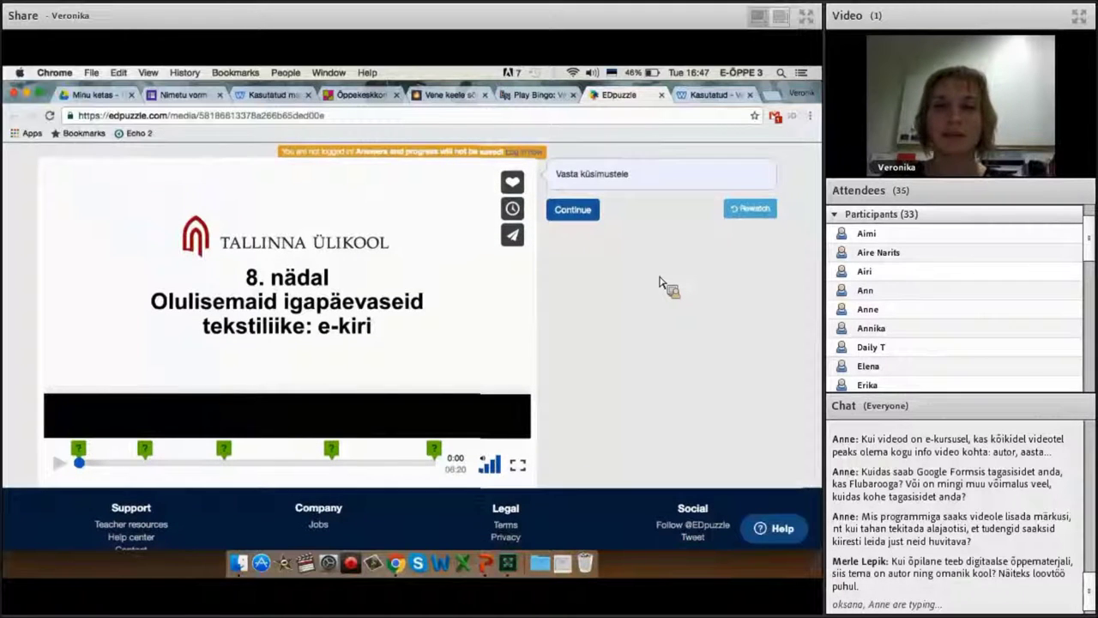
pyautogui.scroll(-1, 661, 283)
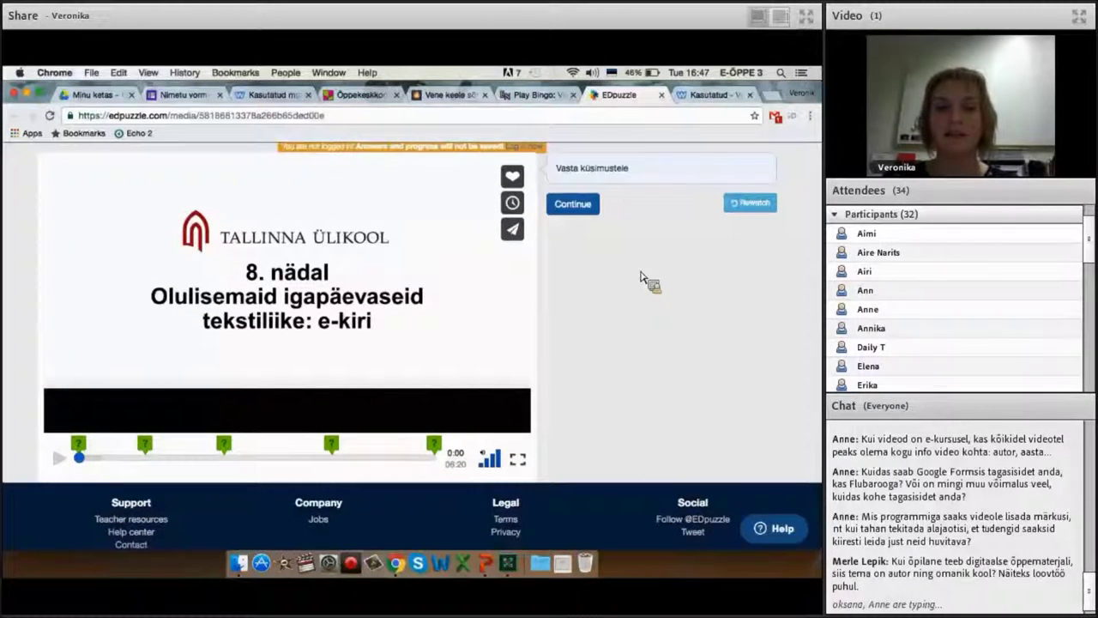